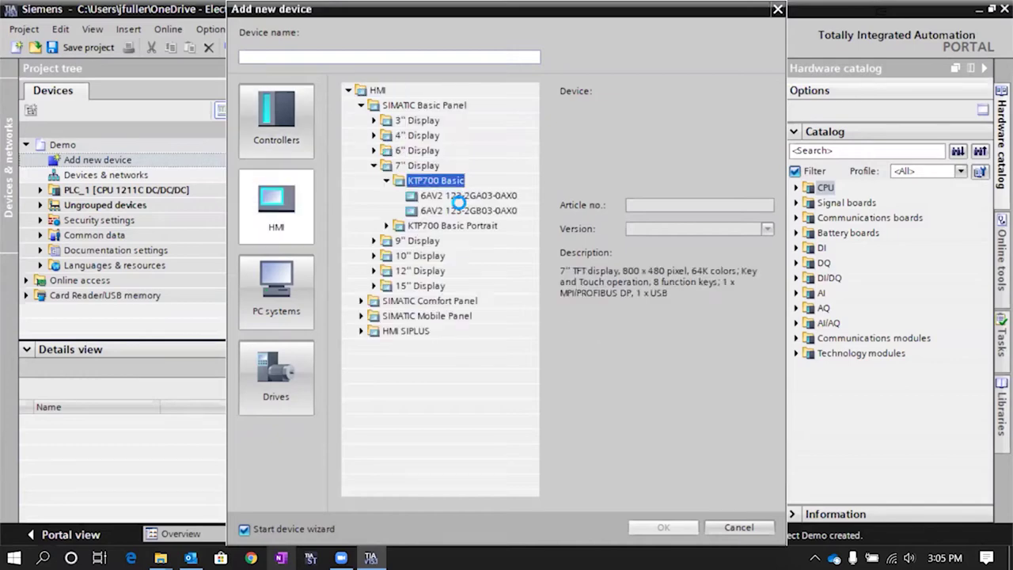
- Add the KTP700 Basic PN panel (6AV2 123-2GB03-0AX0) to the project as HMI_1
{"action": "left_click", "coordinate": [469, 196]}
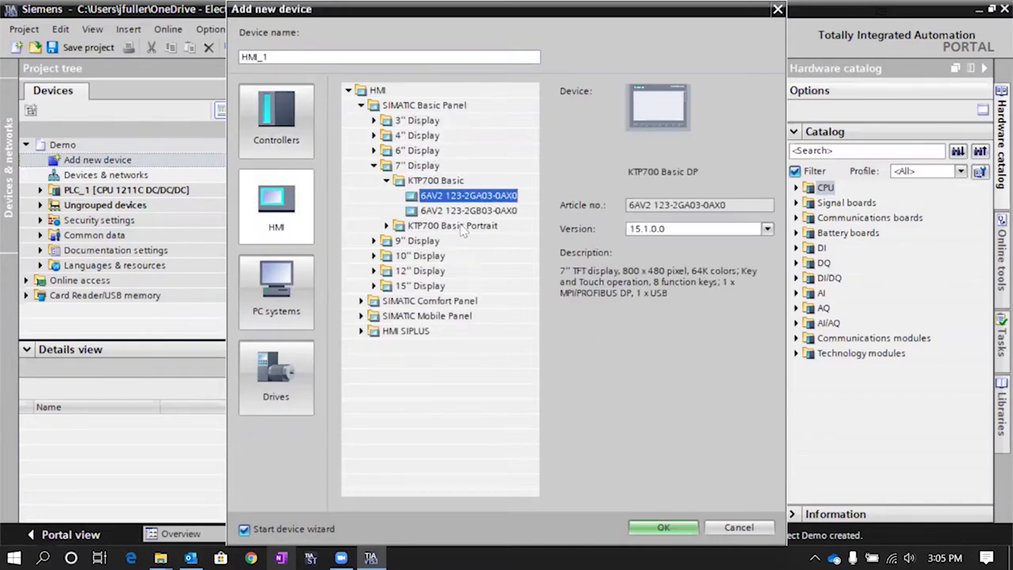
{"action": "left_click", "coordinate": [486, 212]}
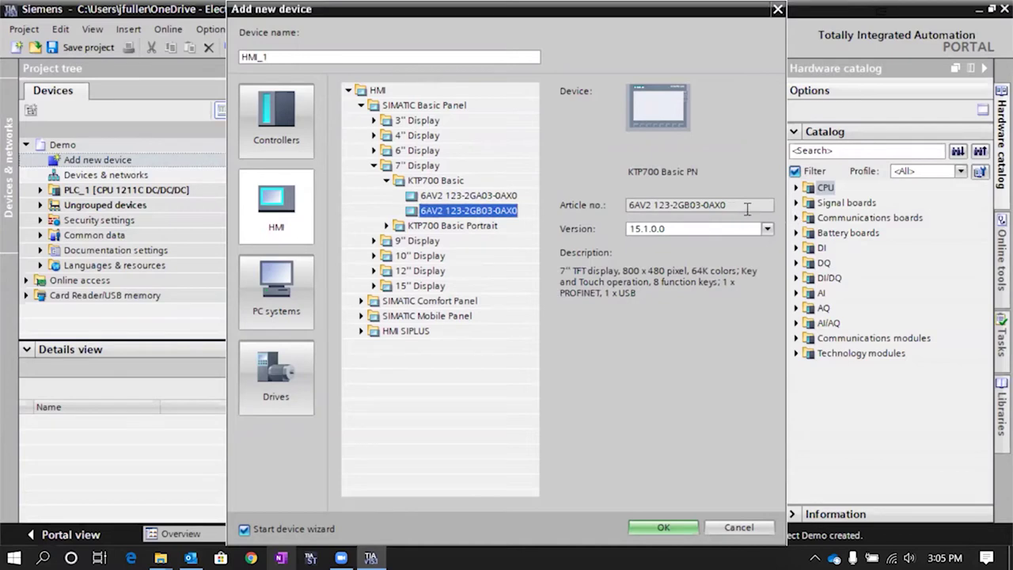
{"action": "left_click", "coordinate": [663, 528]}
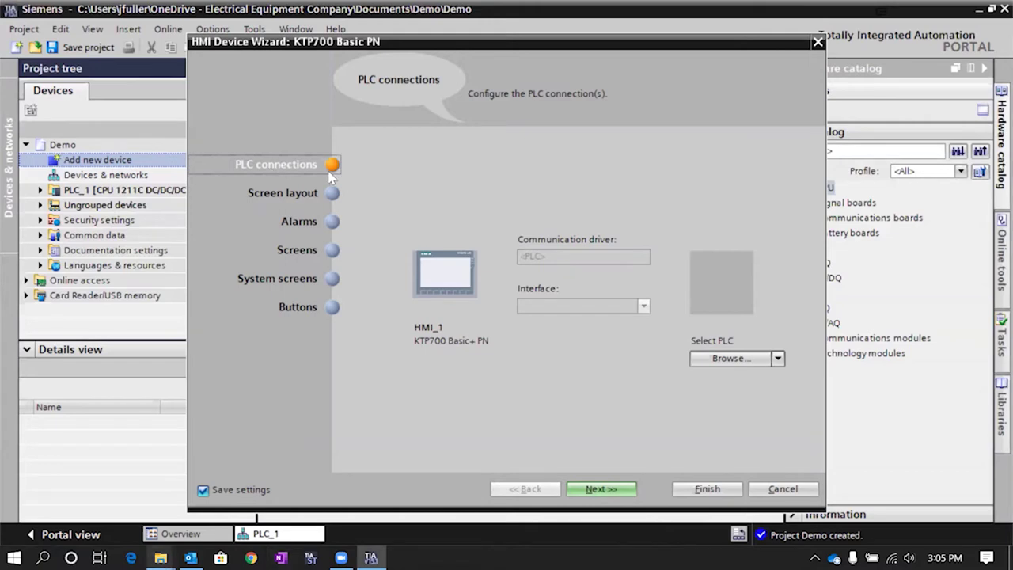
- Connect HMI_1 to PLC_1 over PROFINET X1 and continue to the Screen layout step
{"action": "left_click", "coordinate": [740, 362]}
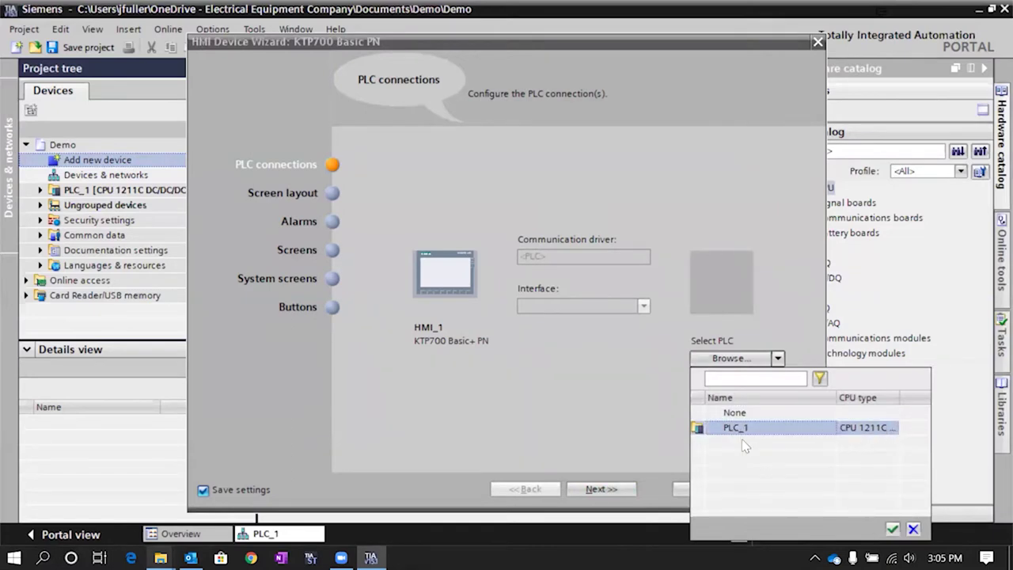
{"action": "left_click", "coordinate": [893, 529]}
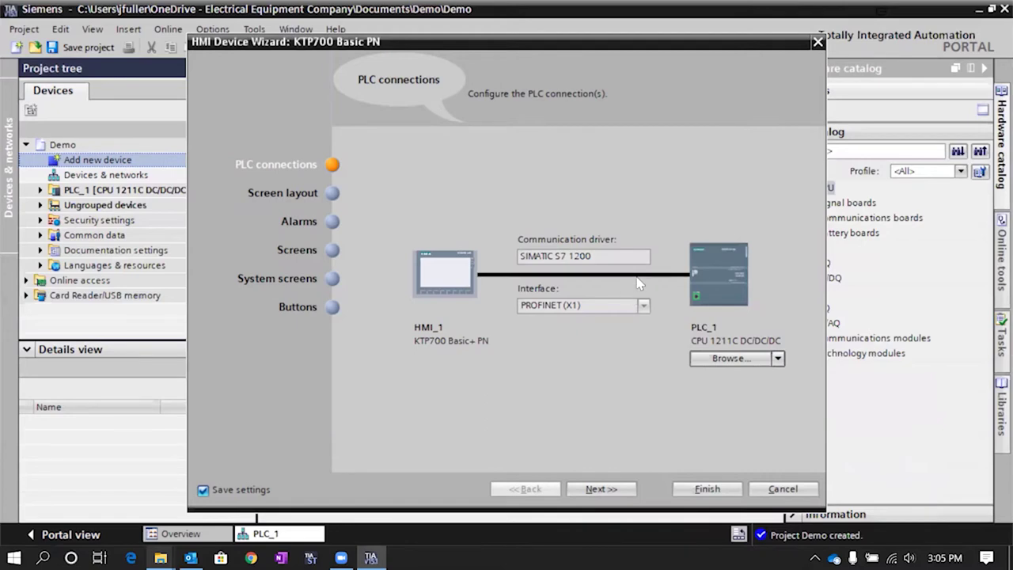
{"action": "left_click", "coordinate": [254, 195]}
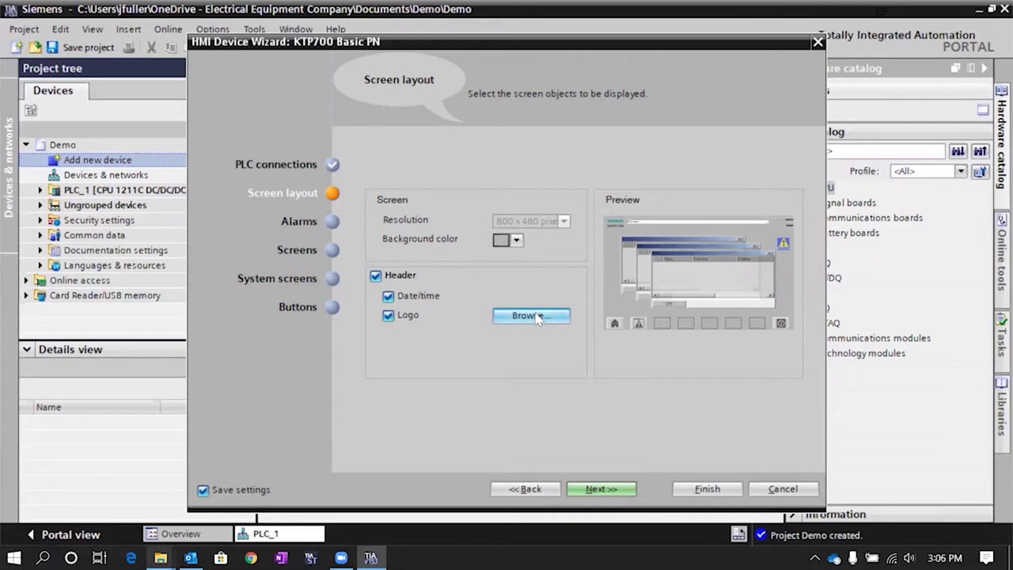
- Keep the default screen layout and all three alarm types, moving on to Screens
{"action": "key", "text": "alt+n"}
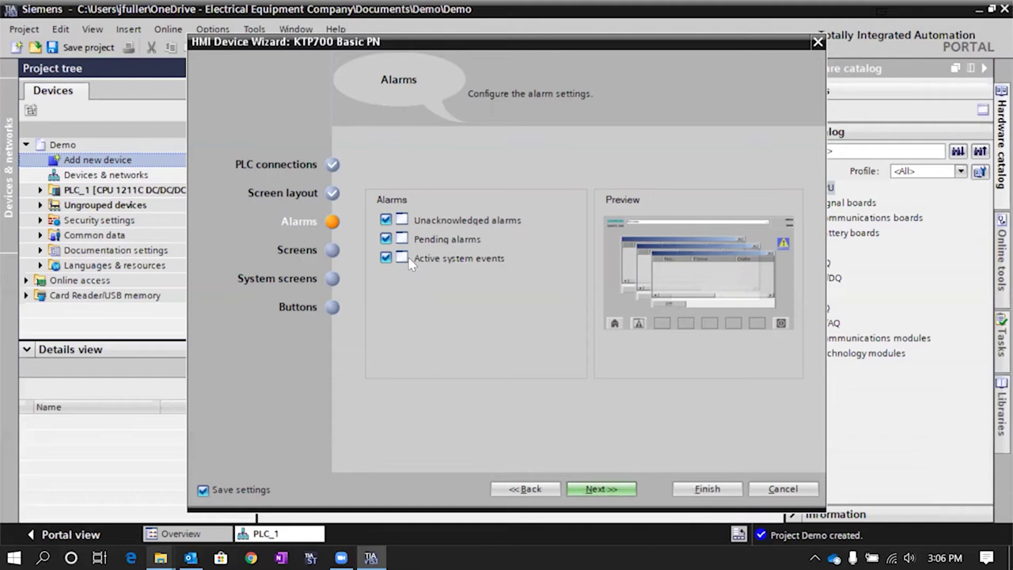
{"action": "key", "text": "Return"}
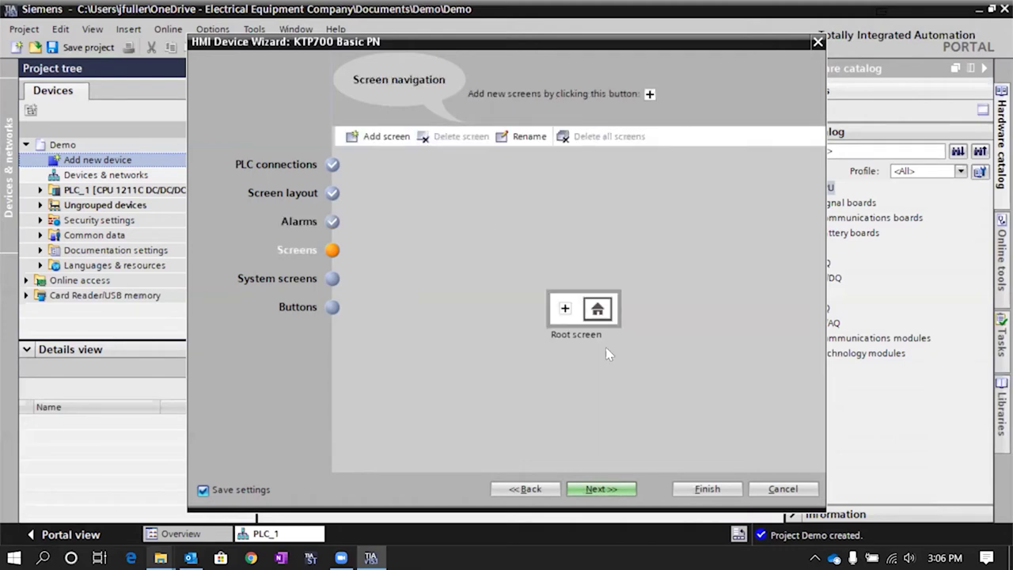
- Add four screens under Root screen and a sub-screen beneath Screen0
{"action": "left_click", "coordinate": [571, 309]}
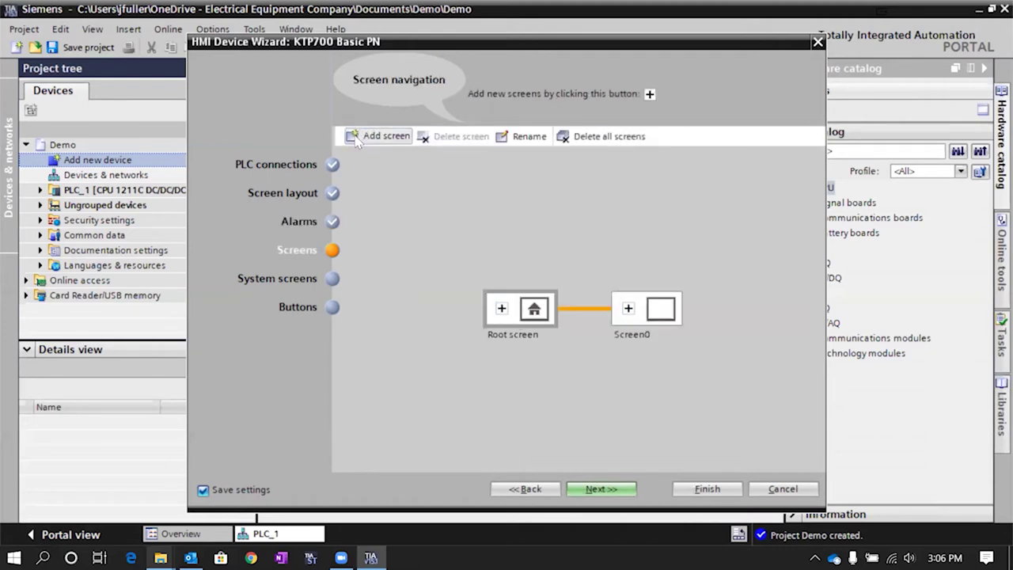
{"action": "left_click", "coordinate": [387, 138]}
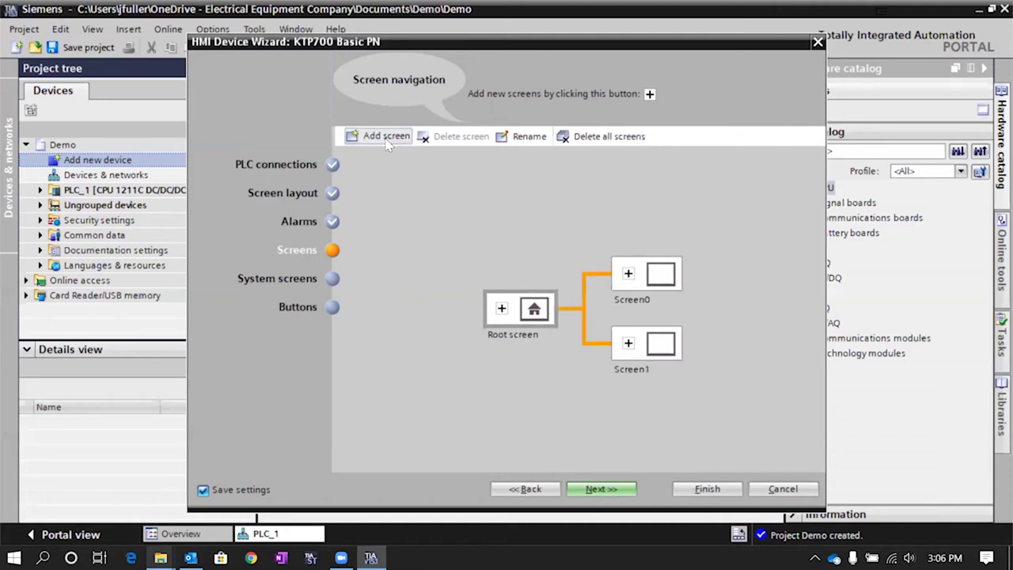
{"action": "left_click", "coordinate": [386, 138]}
{"action": "left_click", "coordinate": [387, 138]}
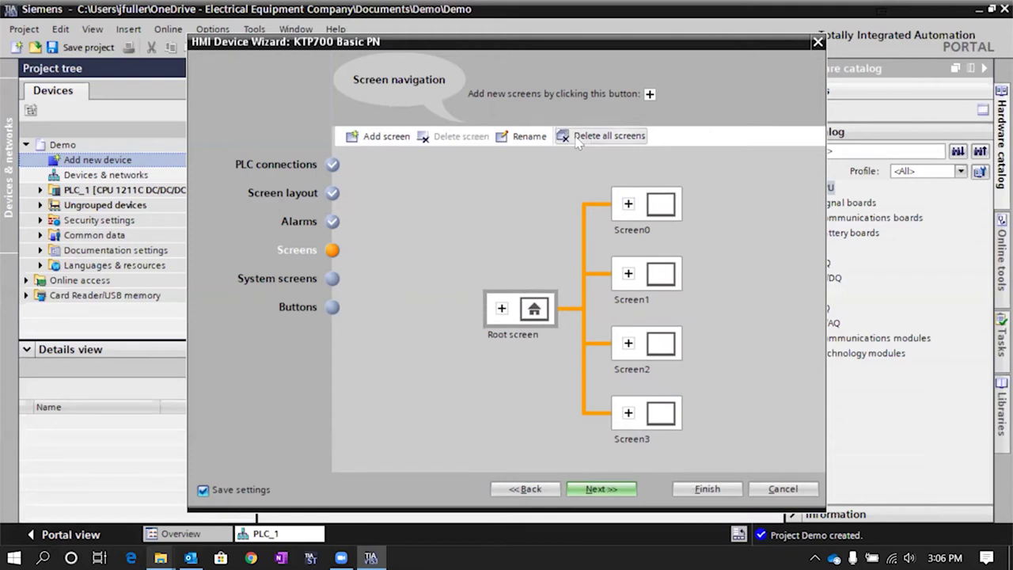
{"action": "left_click", "coordinate": [628, 203]}
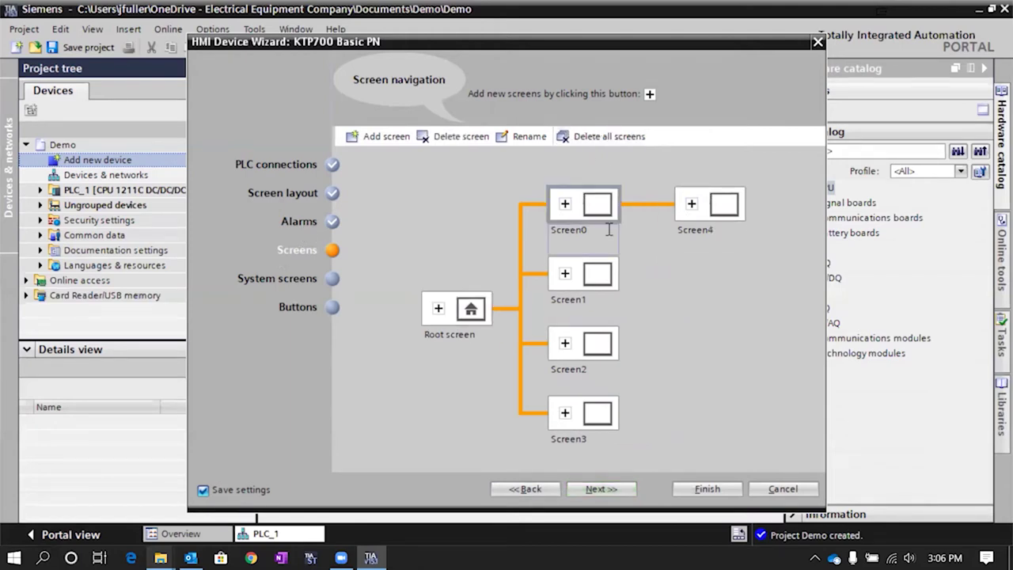
- Rename Screen0 to 'screen 1' and advance to the System screens step
{"action": "left_click", "coordinate": [610, 229]}
{"action": "type", "text": "Home"}
{"action": "key", "text": "Return"}
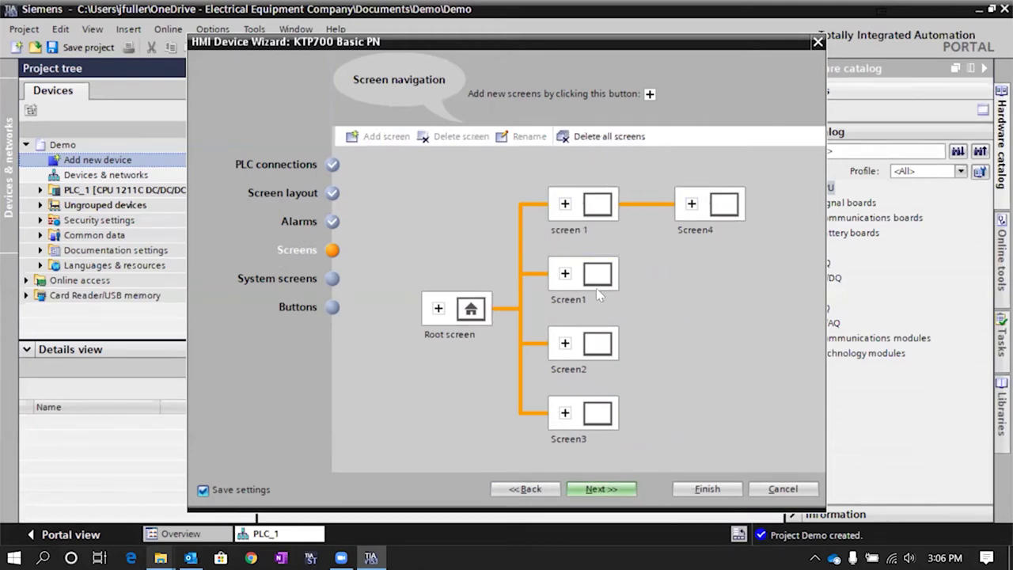
{"action": "key", "text": "Return"}
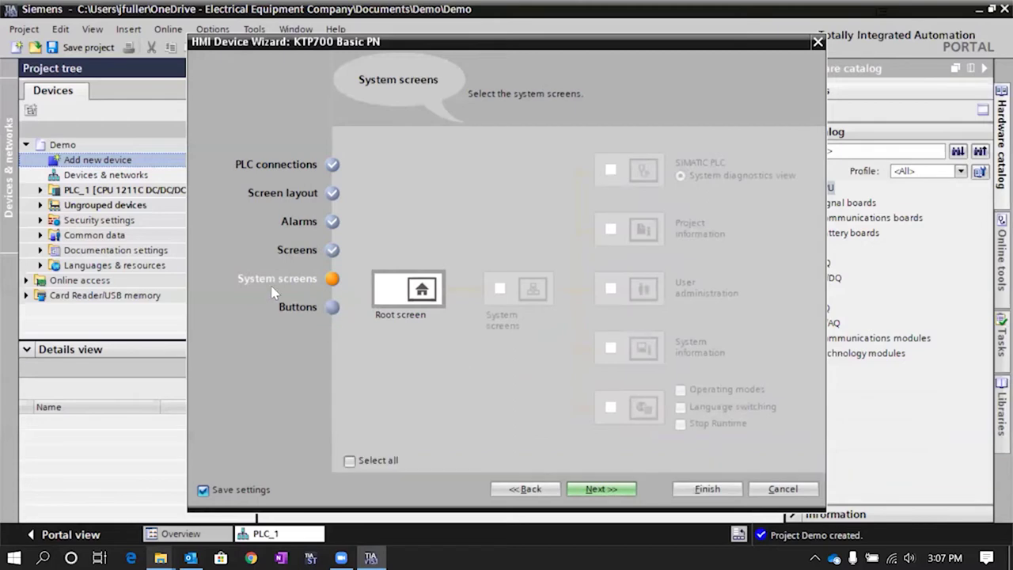
- Enable all system screens and advance to the Buttons step
{"action": "left_click", "coordinate": [500, 288]}
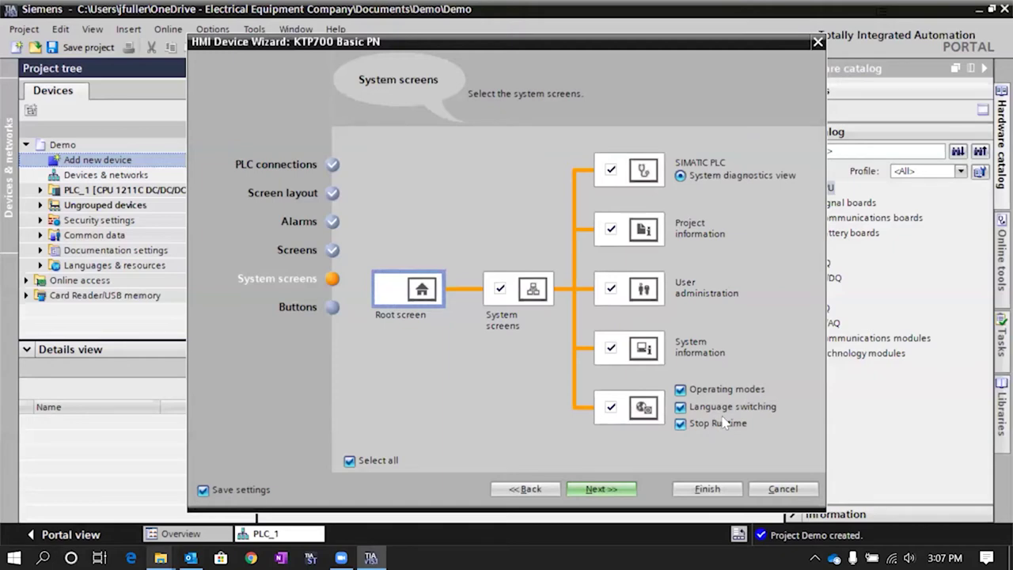
{"action": "key", "text": "Return"}
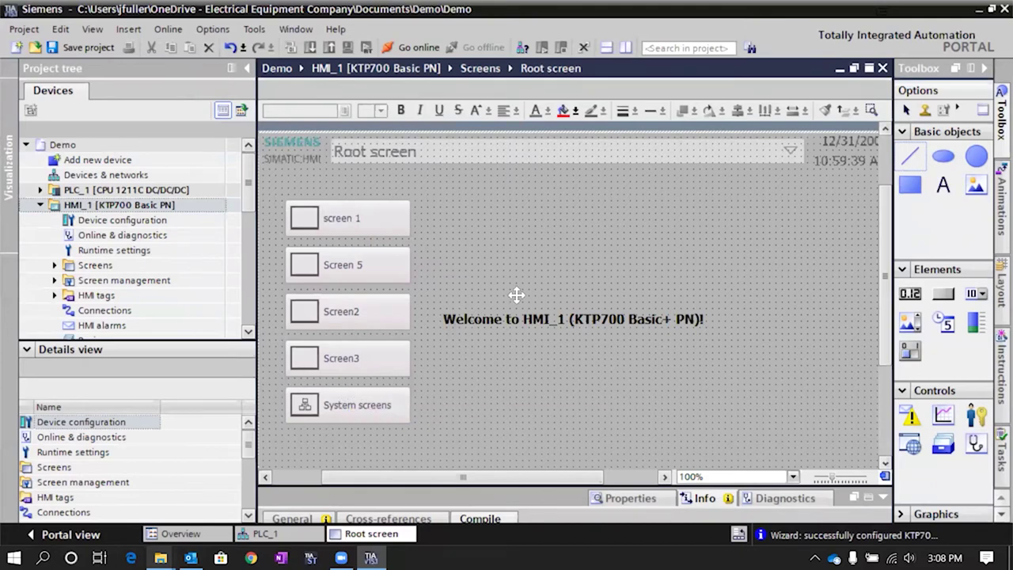
{"action": "left_click", "coordinate": [117, 235]}
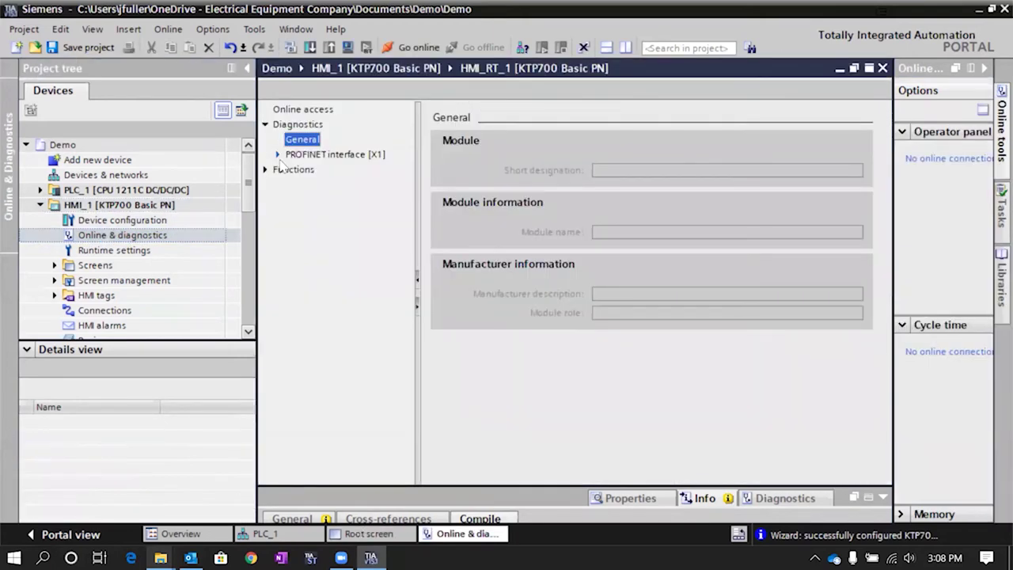
{"action": "left_click", "coordinate": [290, 154]}
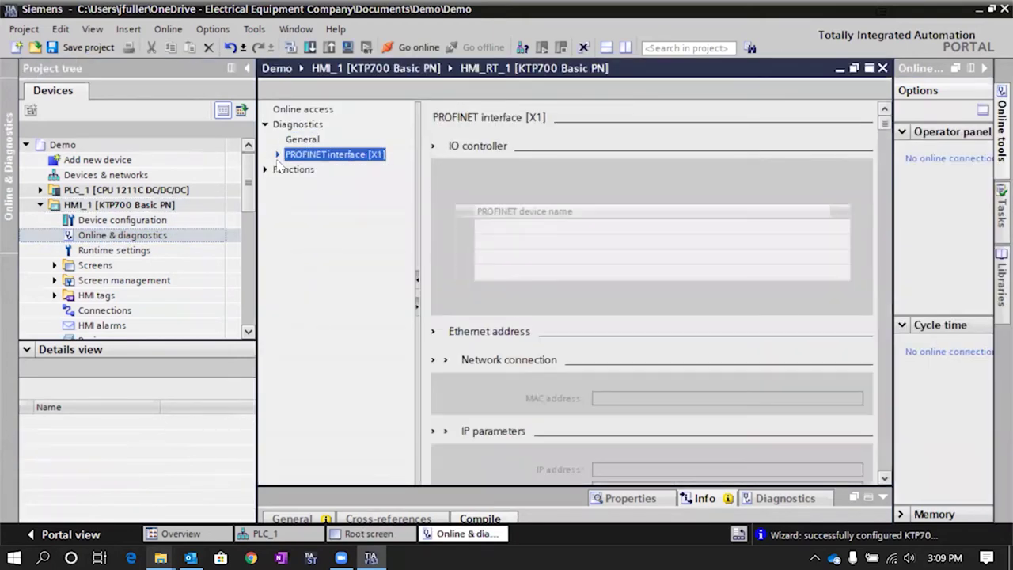
{"action": "left_click", "coordinate": [277, 155]}
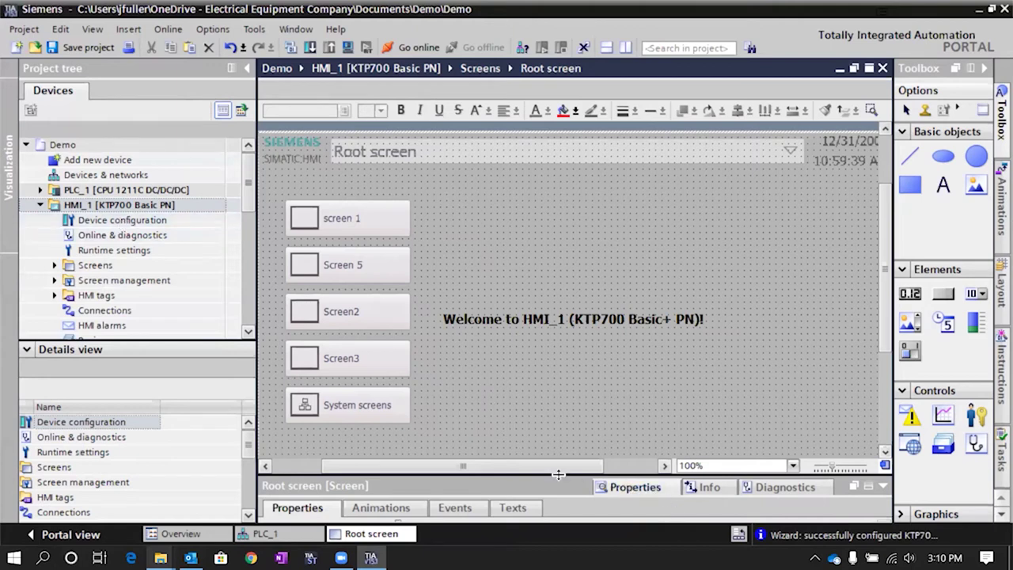
- Enlarge the Root screen's general properties (background 181, 182, 181, Template_1) over the workspace
{"action": "left_click_drag", "start_coordinate": [558, 475], "coordinate": [576, 191]}
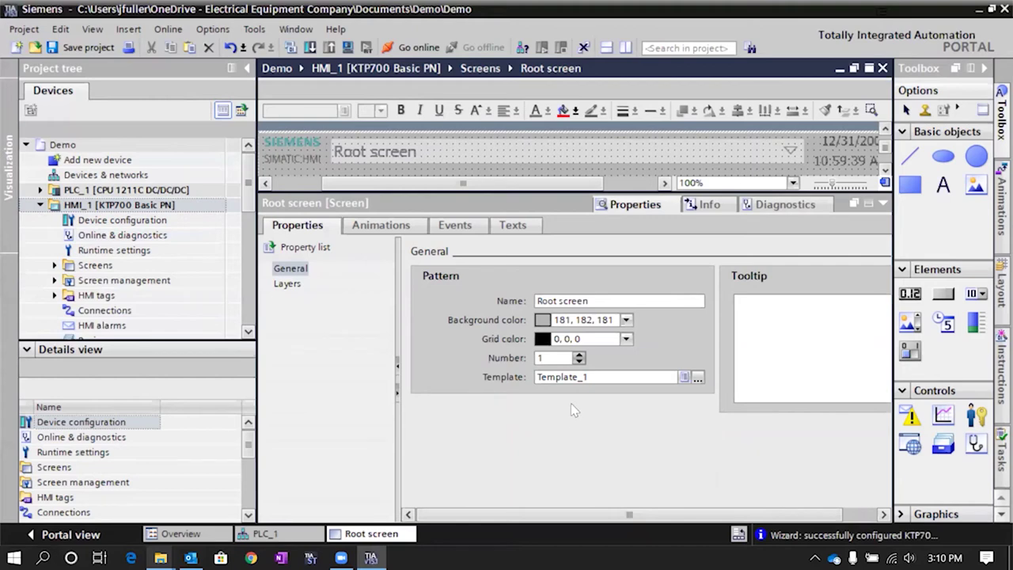
{"action": "left_click", "coordinate": [106, 177]}
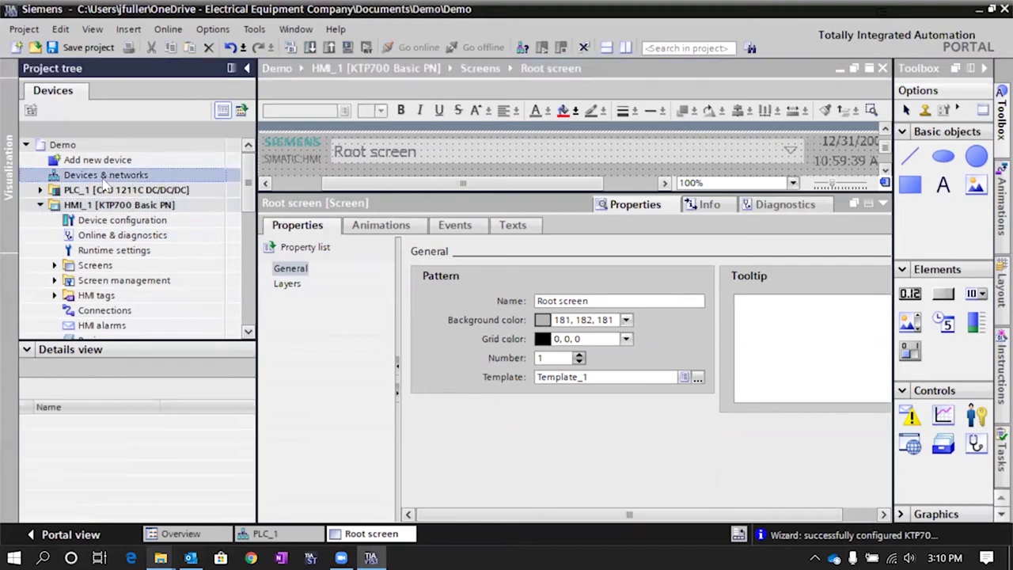
- Review HMI_1's Ethernet addresses in the network view: IP 192.168.0.2, PROFINET name hmi_1
{"action": "double_click", "coordinate": [106, 178]}
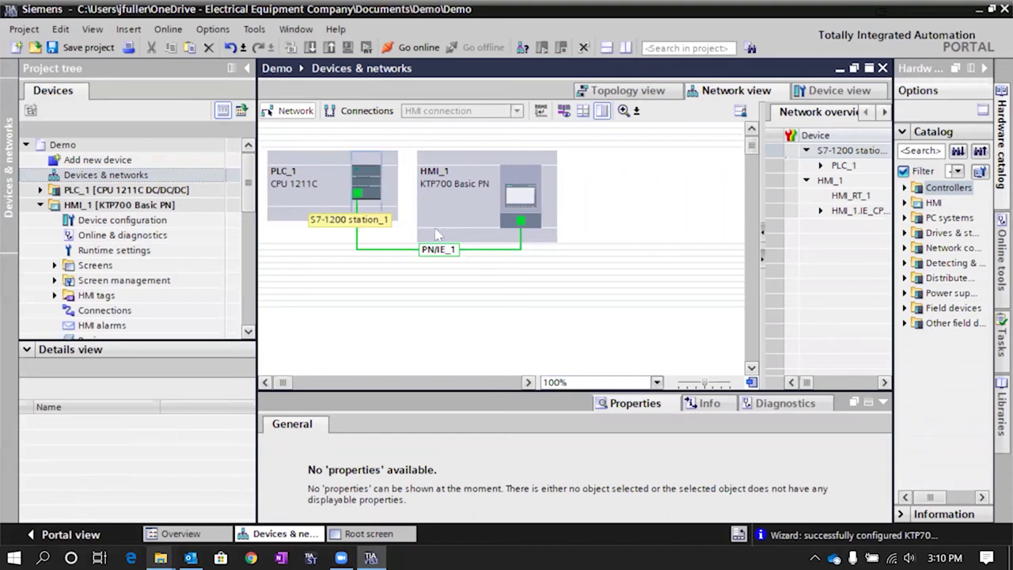
{"action": "left_click", "coordinate": [521, 222]}
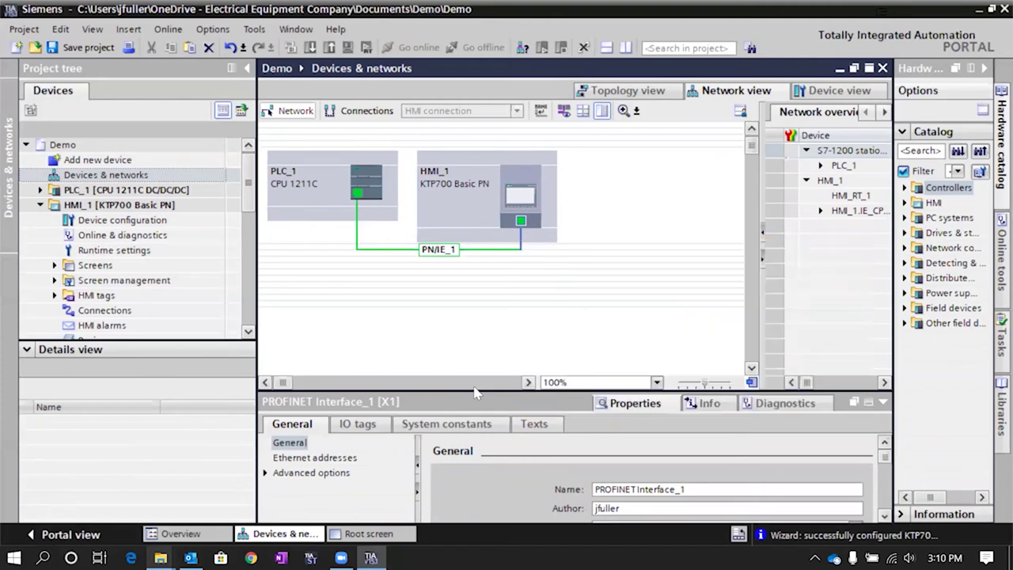
{"action": "left_click_drag", "start_coordinate": [475, 394], "coordinate": [469, 277]}
{"action": "left_click", "coordinate": [316, 336]}
{"action": "scroll", "coordinate": [713, 447], "scroll_direction": "down", "scroll_amount": 1}
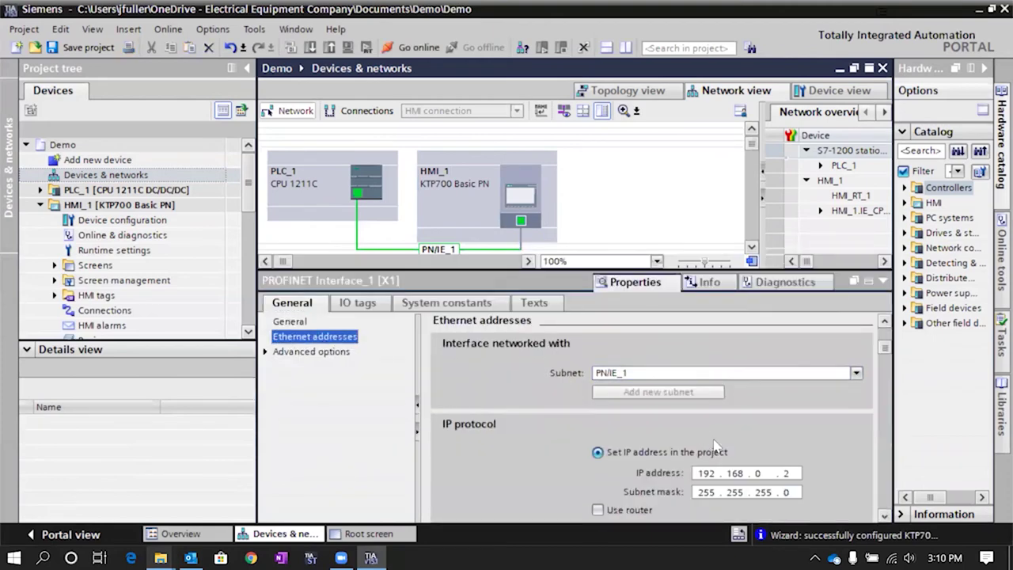
{"action": "scroll", "coordinate": [724, 495], "scroll_direction": "down", "scroll_amount": 3}
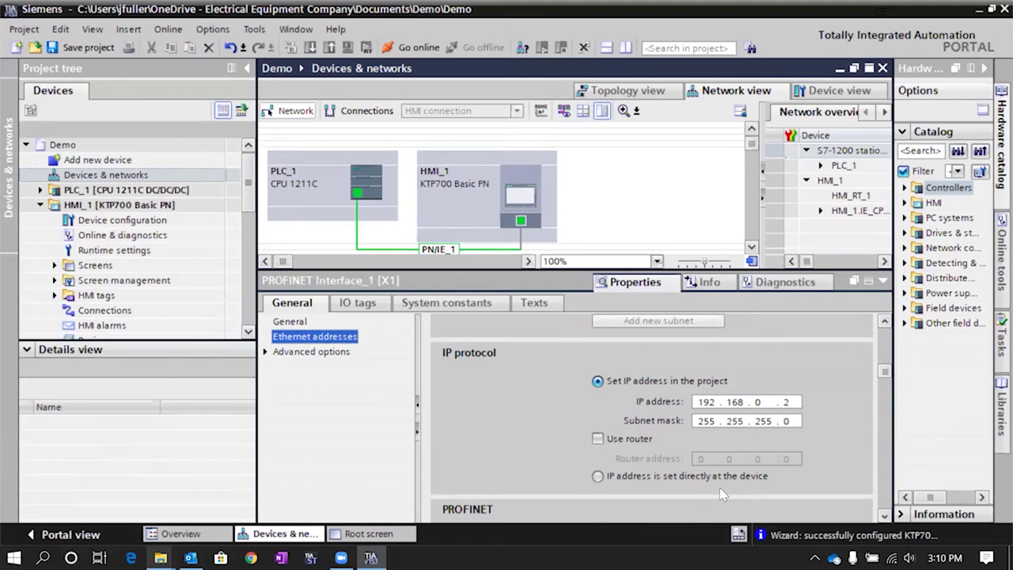
{"action": "double_click", "coordinate": [756, 403]}
{"action": "scroll", "coordinate": [827, 432], "scroll_direction": "down", "scroll_amount": 5}
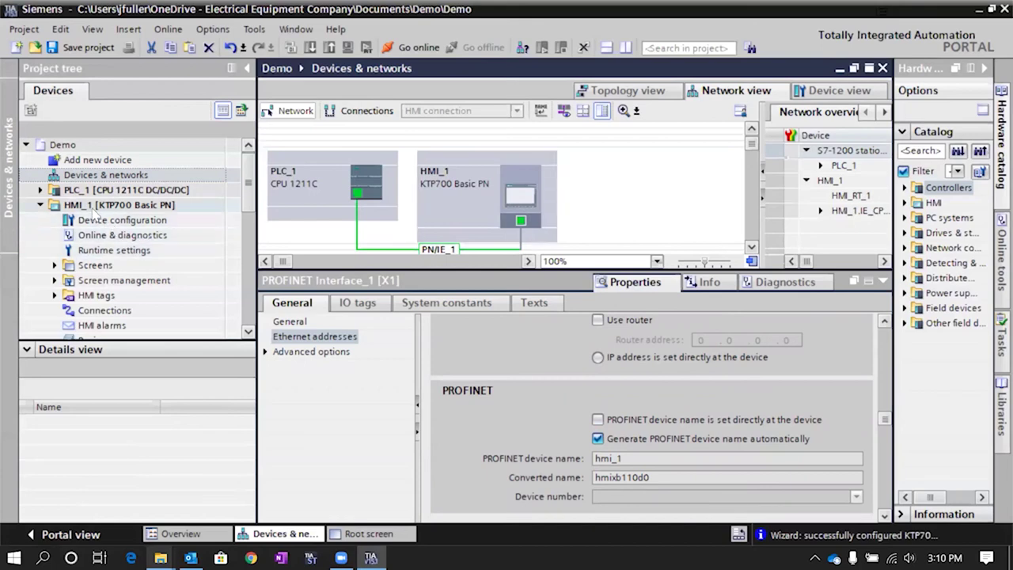
{"action": "left_click", "coordinate": [92, 208]}
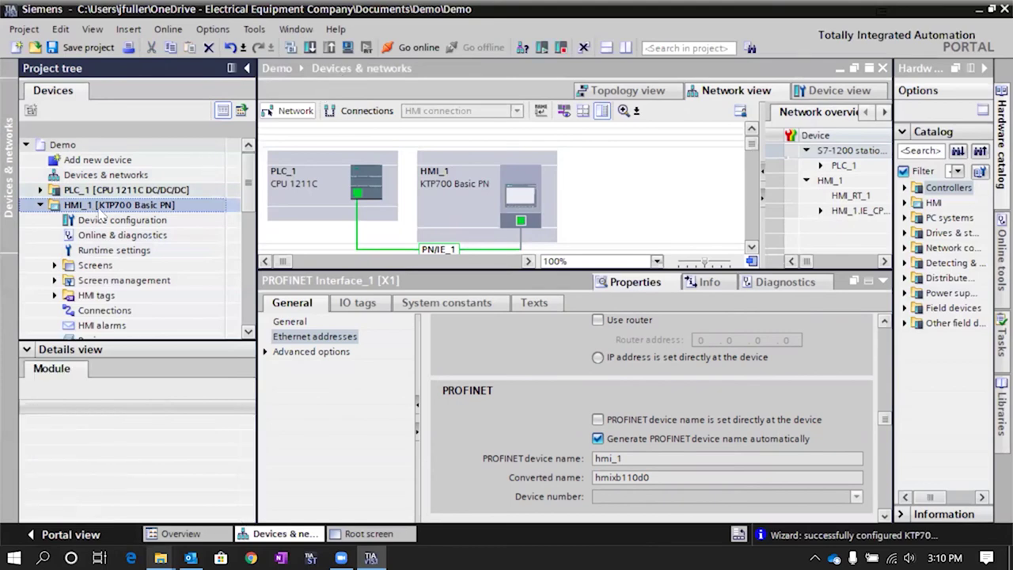
- Compile HMI_1's software, finishing with 0 errors and 6 warnings
{"action": "right_click", "coordinate": [100, 208]}
{"action": "mouse_move", "coordinate": [117, 387]}
{"action": "left_click", "coordinate": [378, 387]}
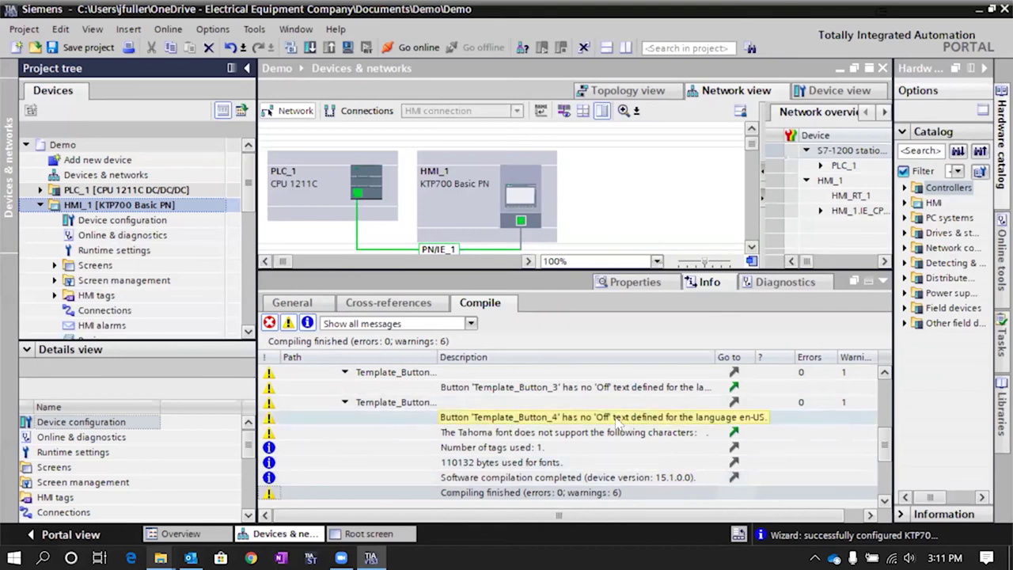
{"action": "right_click", "coordinate": [78, 210]}
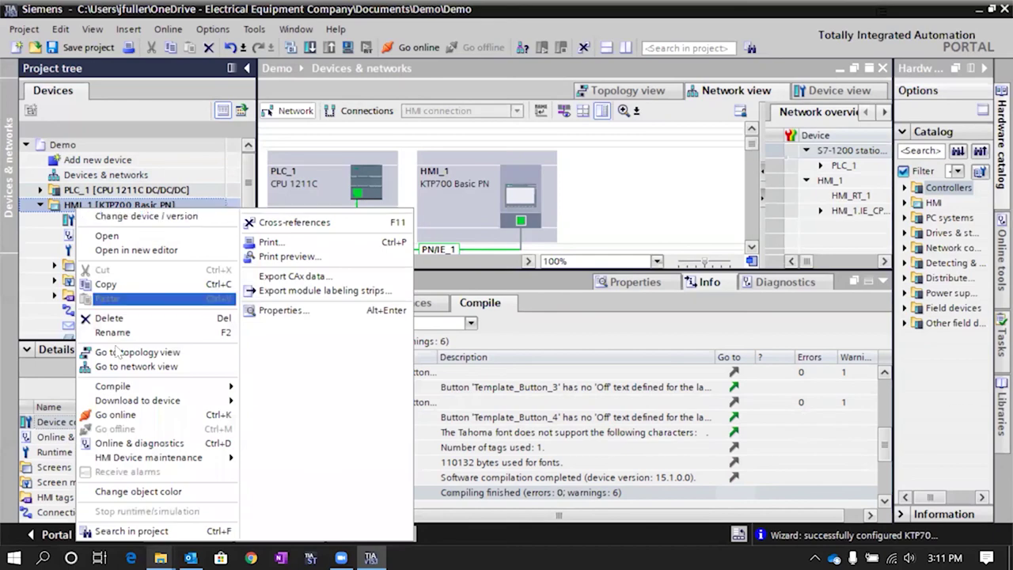
{"action": "mouse_move", "coordinate": [182, 400]}
{"action": "left_click", "coordinate": [321, 402]}
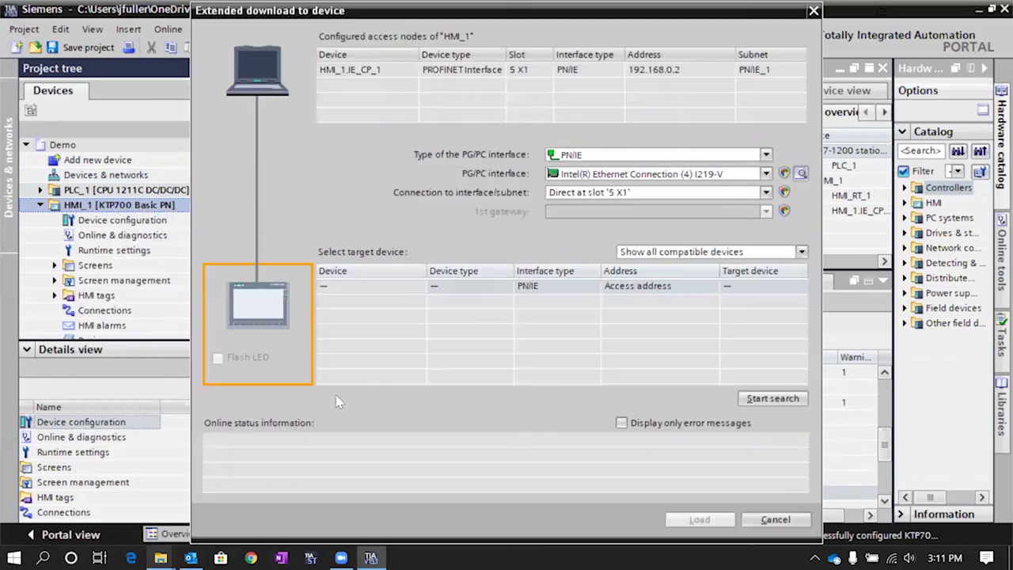
{"action": "left_click", "coordinate": [657, 179]}
{"action": "left_click", "coordinate": [618, 224]}
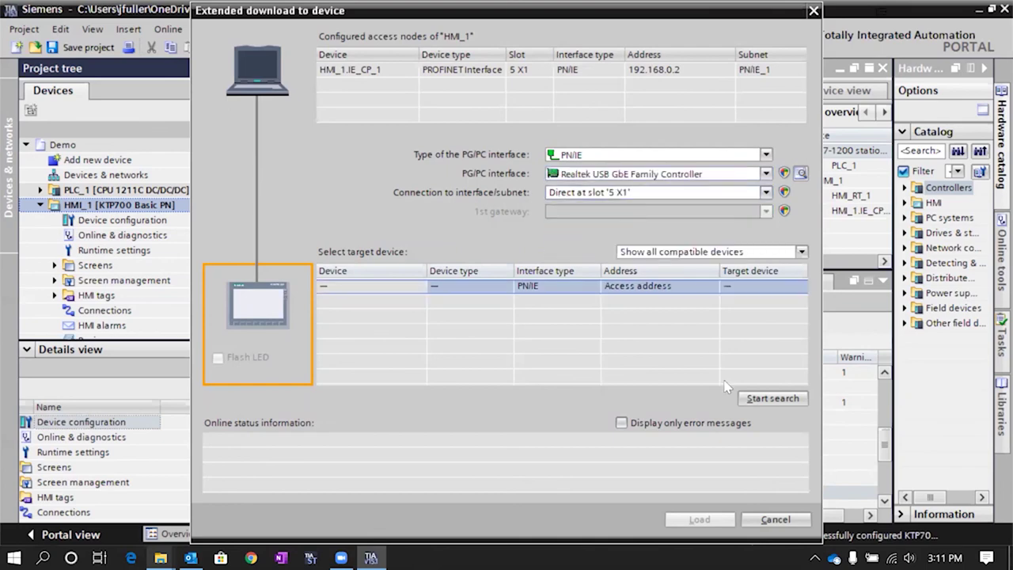